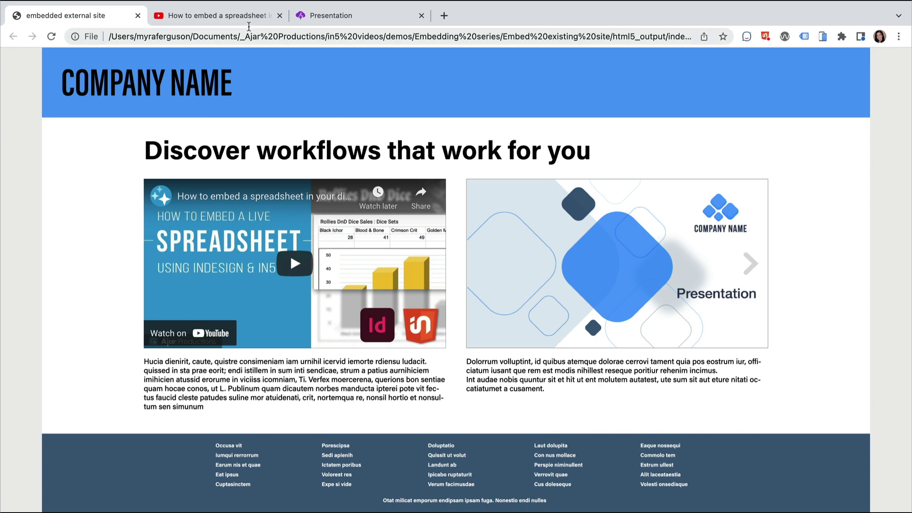
Step: Select the spreadsheet video's iframe embed code from YouTube's Share > Embed panel
click(246, 20)
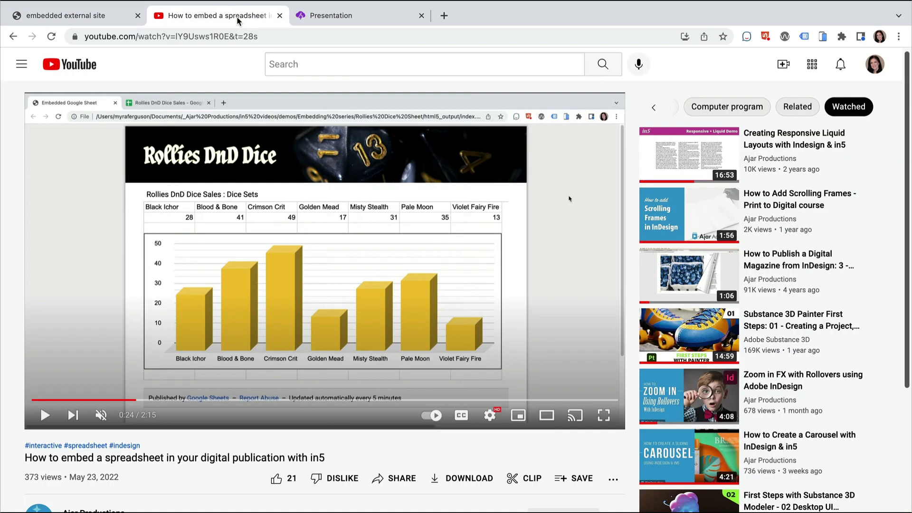
click(393, 480)
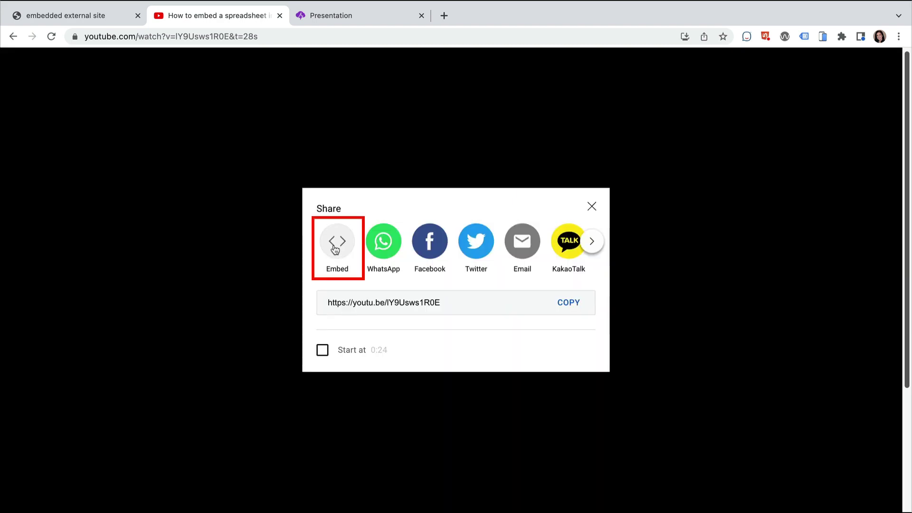
click(336, 243)
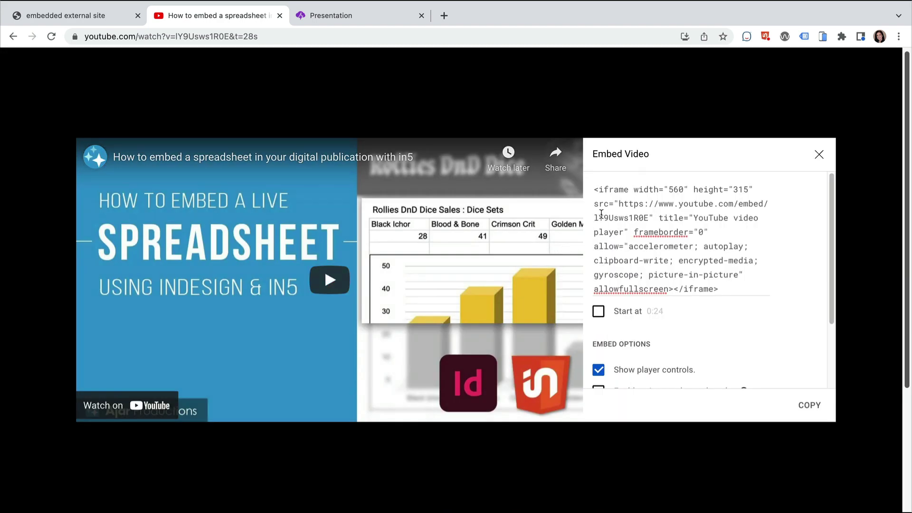
click(602, 213)
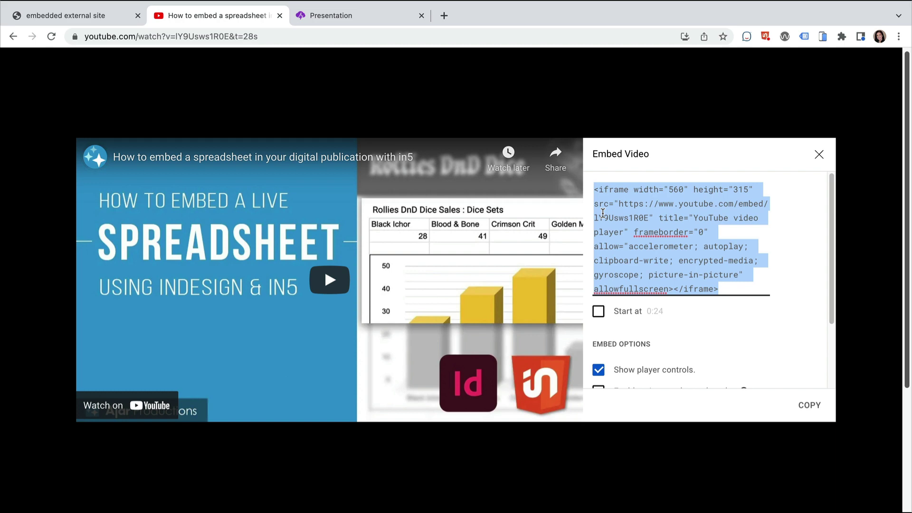
click(349, 17)
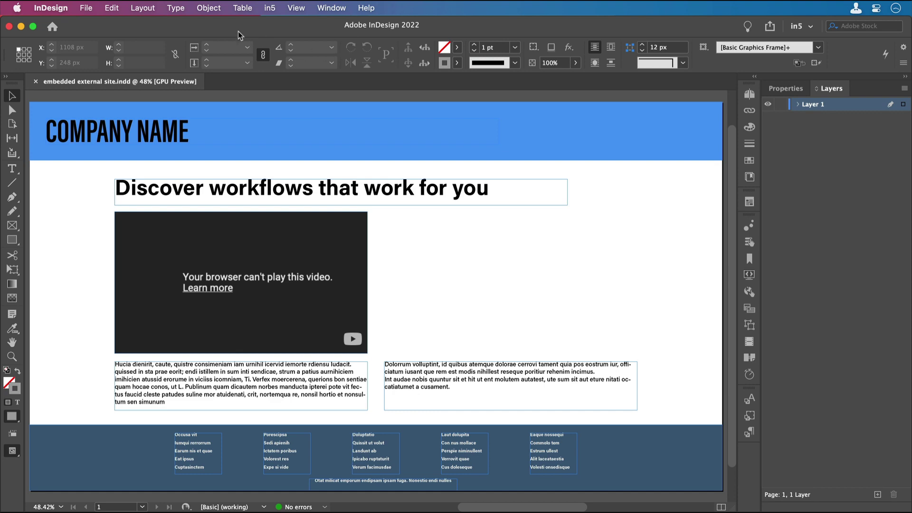
Step: Open Object > Insert HTML and cancel without inserting a snippet
click(208, 9)
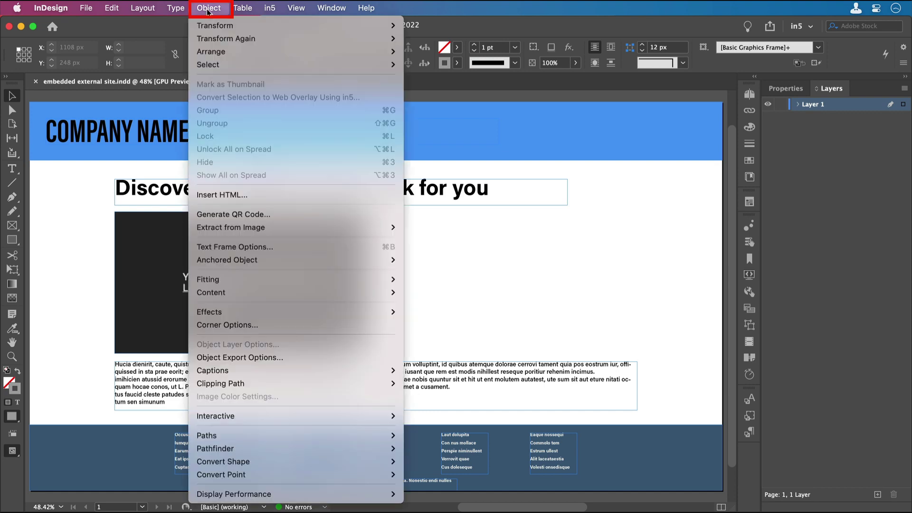
click(230, 195)
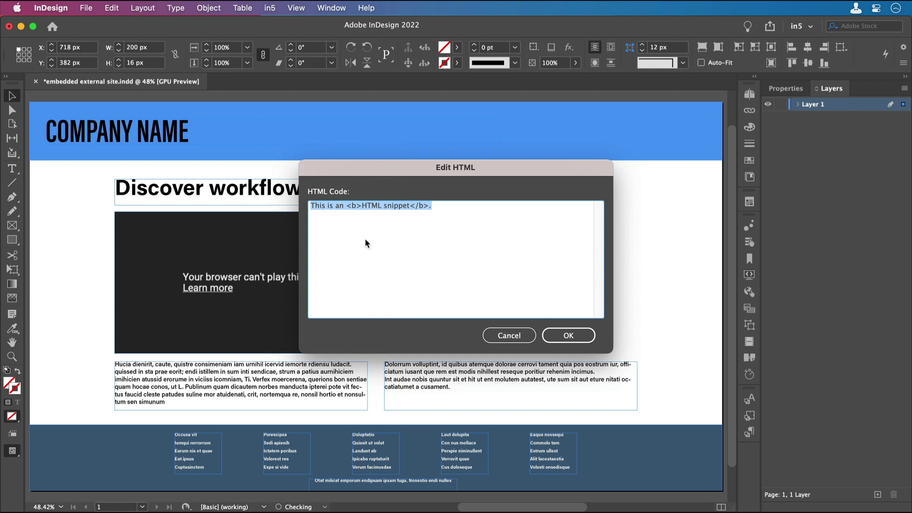
click(512, 341)
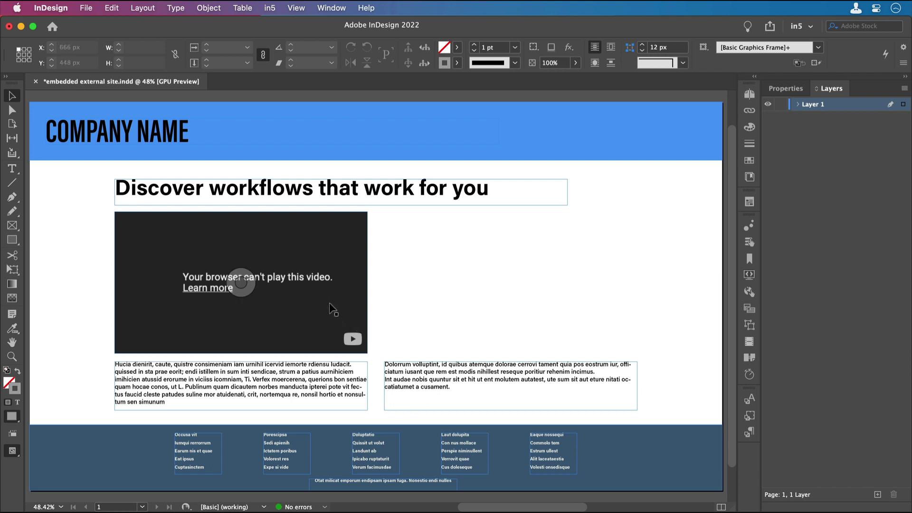
Step: Review the video frame's YouTube iframe code in Edit HTML, leaving it unchanged
click(330, 304)
right_click(331, 304)
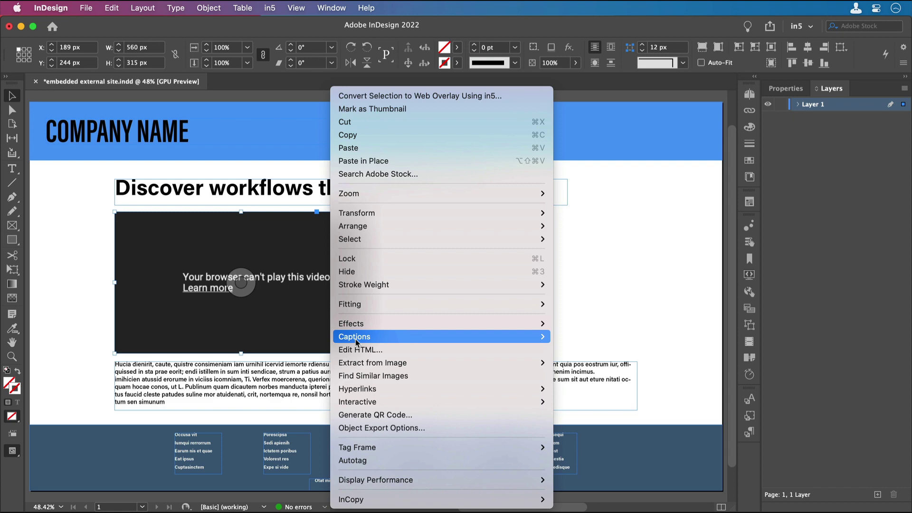
click(360, 350)
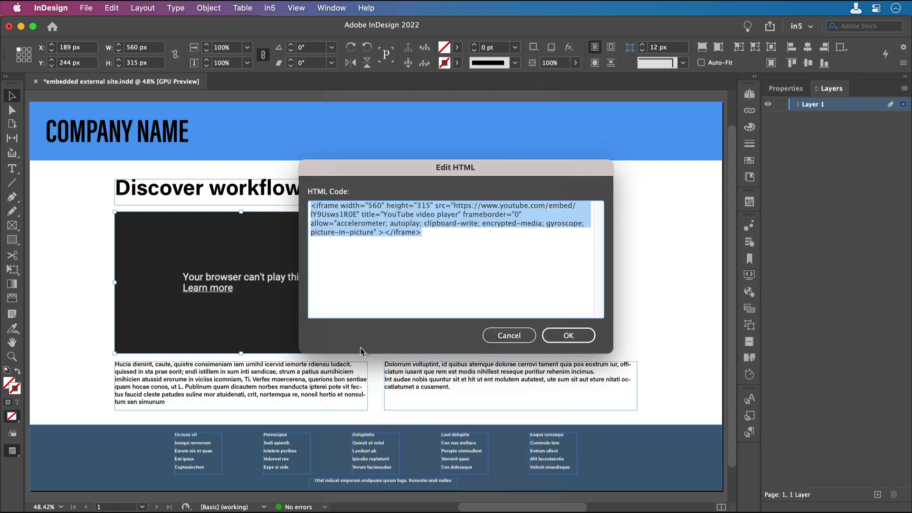
click(530, 337)
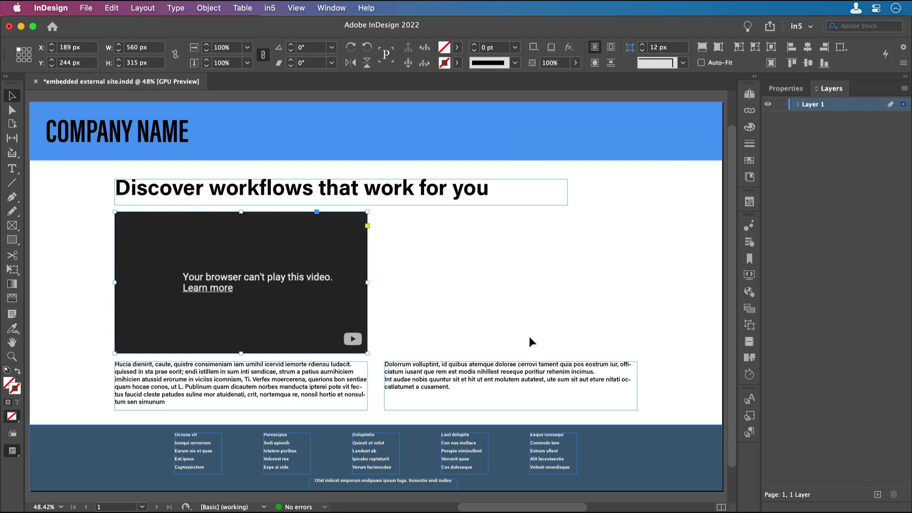
Step: Draw a 560×315 px frame right of the video and make it an in5 Web Content widget
click(12, 241)
drag(383, 353, 637, 211)
key(v)
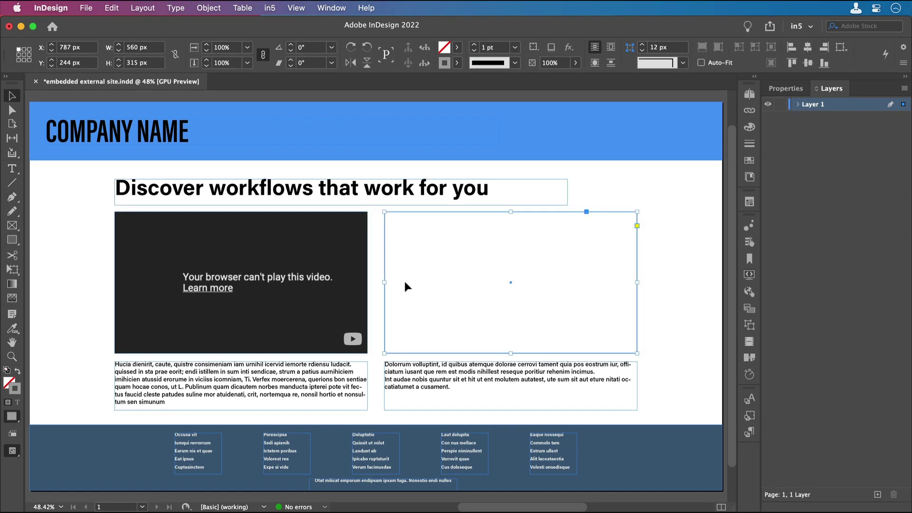
click(269, 9)
mouse_move(306, 71)
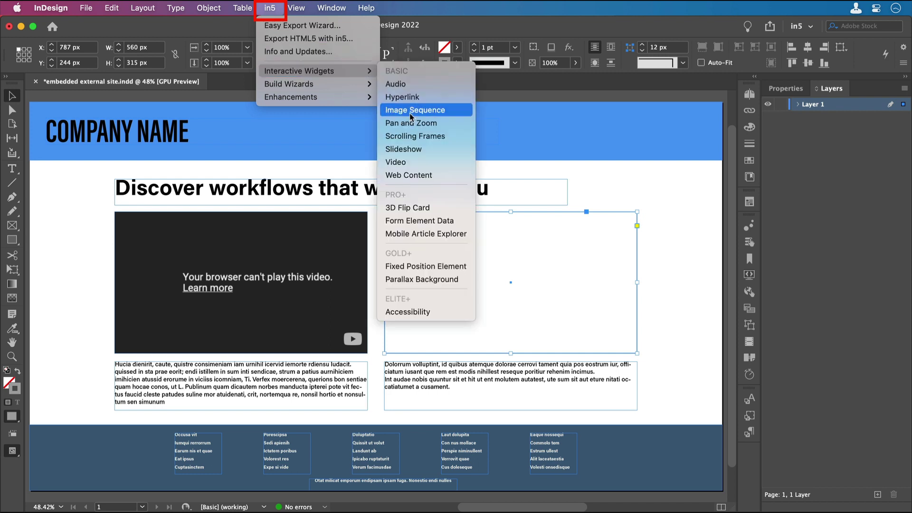
click(440, 174)
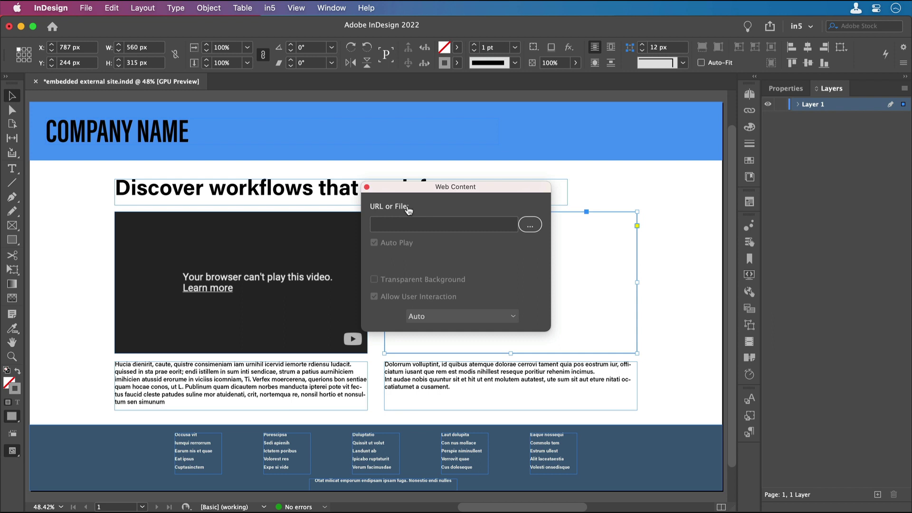
Step: Select the presentation site's address in the browser and return to InDesign
key(super+Tab)
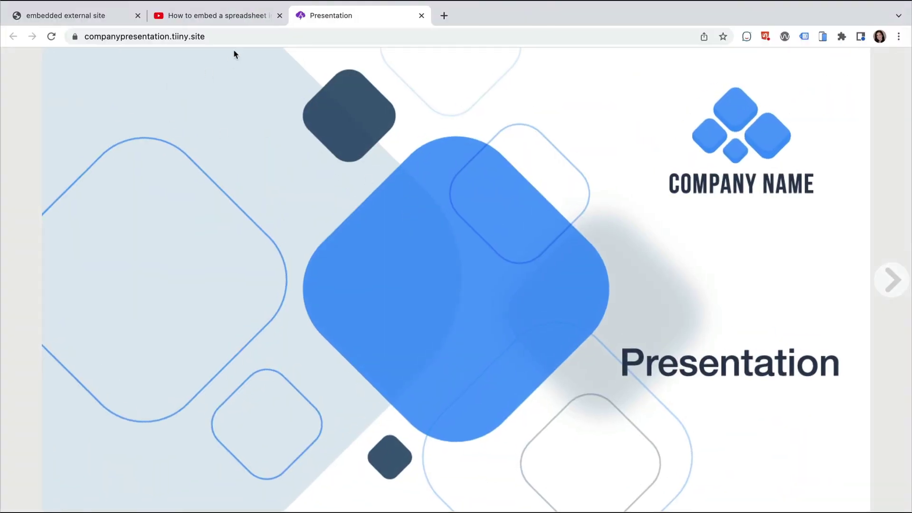
click(227, 39)
key(super+c)
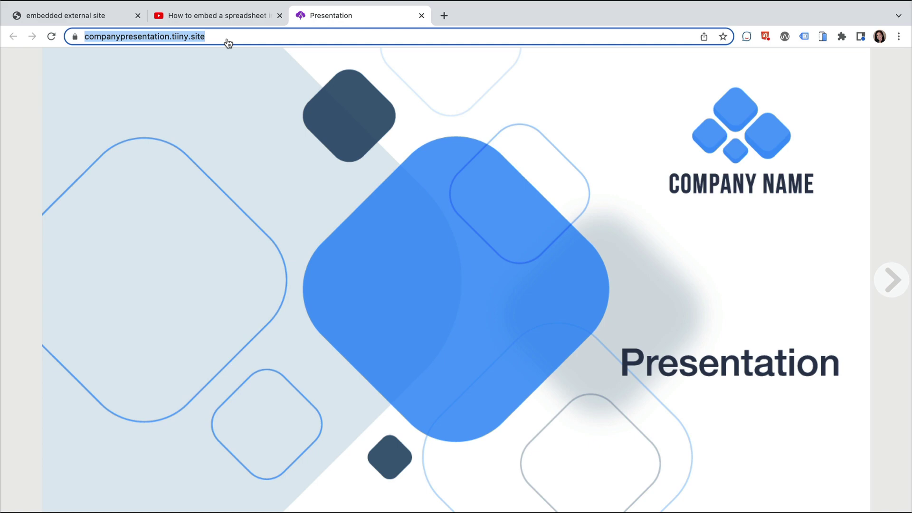
key(super+Tab)
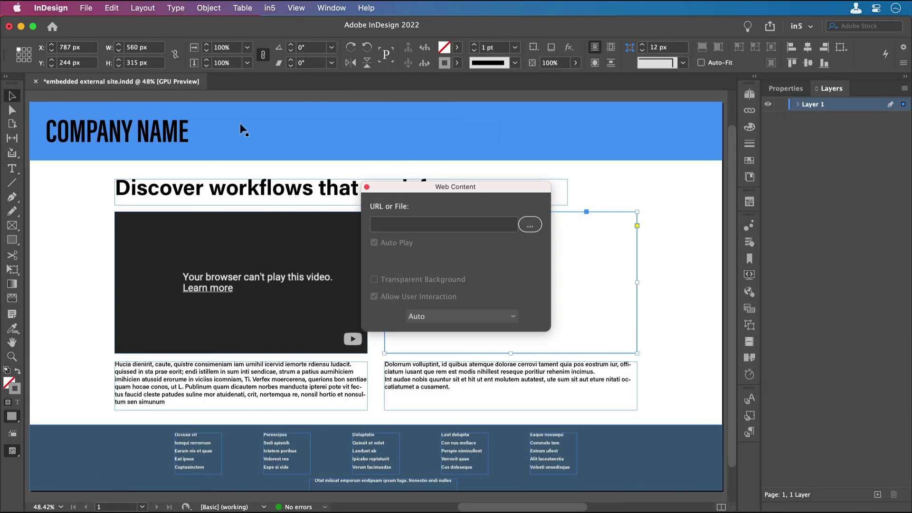
click(377, 224)
key(super+v)
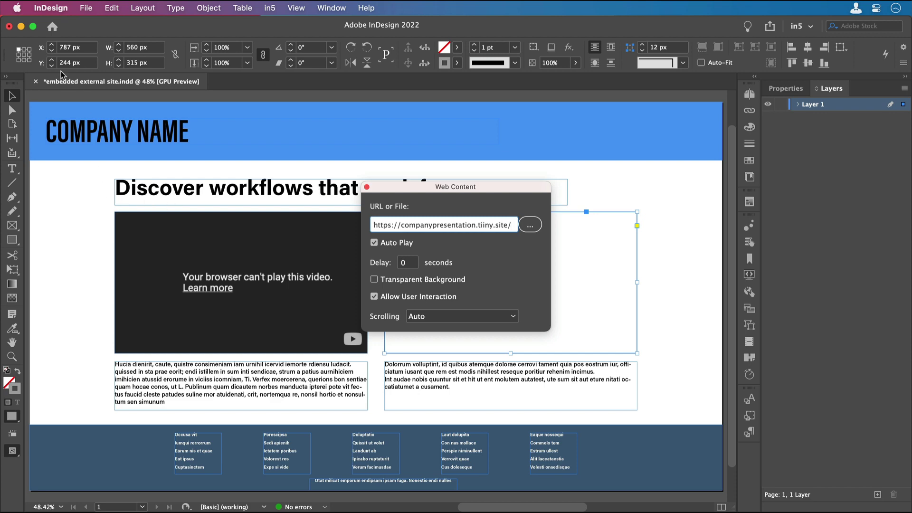
click(86, 8)
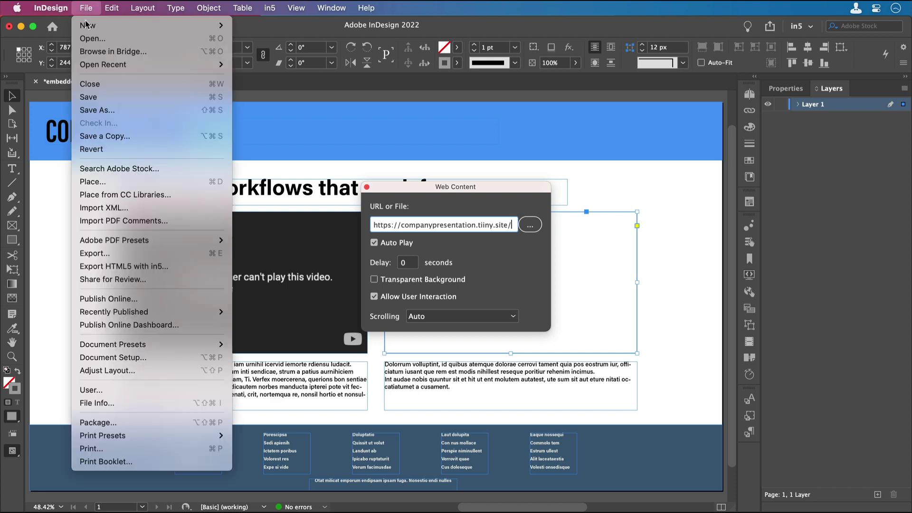
click(90, 96)
Step: Export the page to HTML5 with in5 and open it in the default browser
click(271, 8)
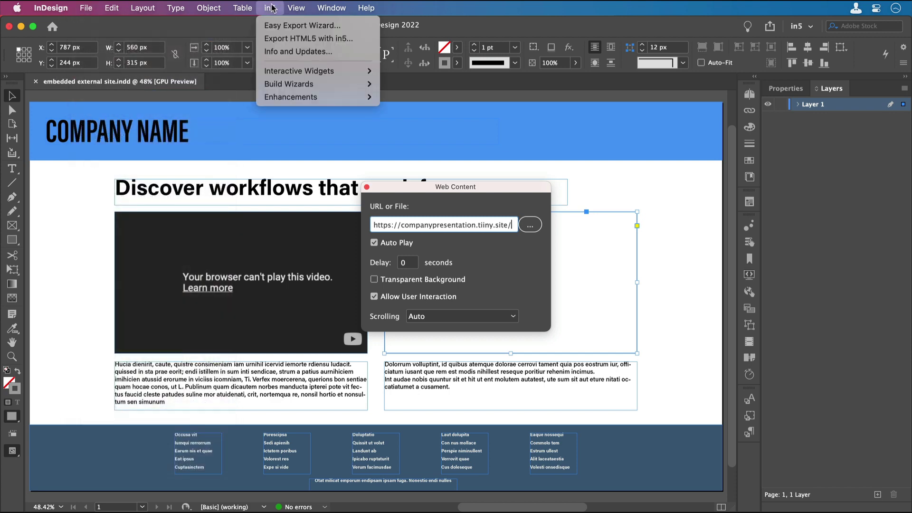
click(331, 42)
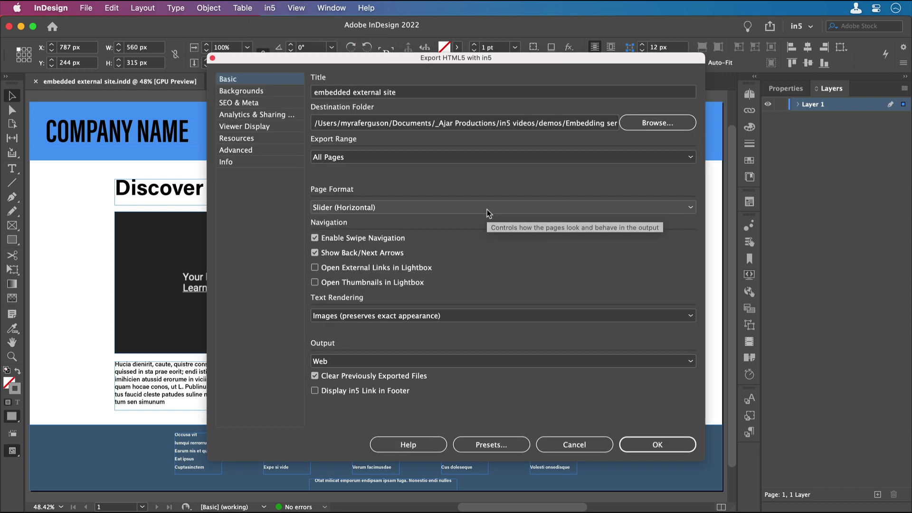
click(657, 445)
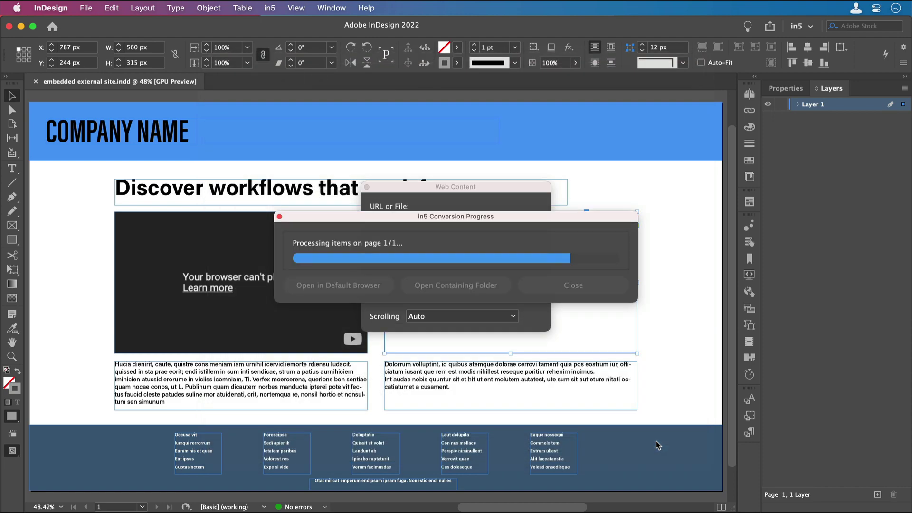
click(363, 213)
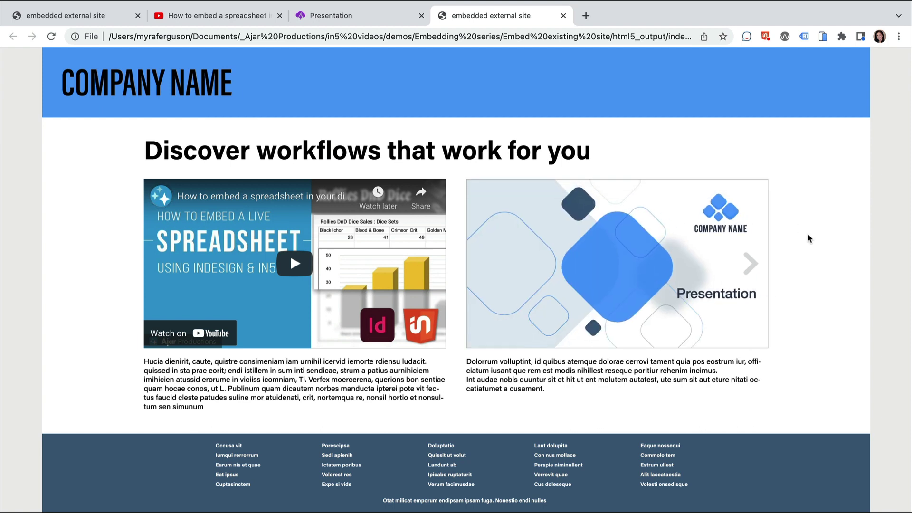
Step: Advance the embedded presentation three slides to the Headline slide with Option A–D bars
click(755, 267)
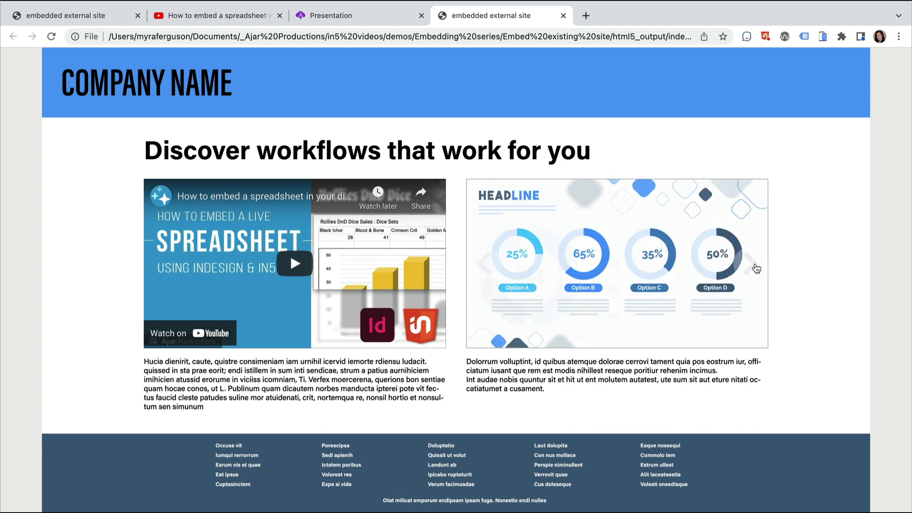
click(756, 269)
click(756, 268)
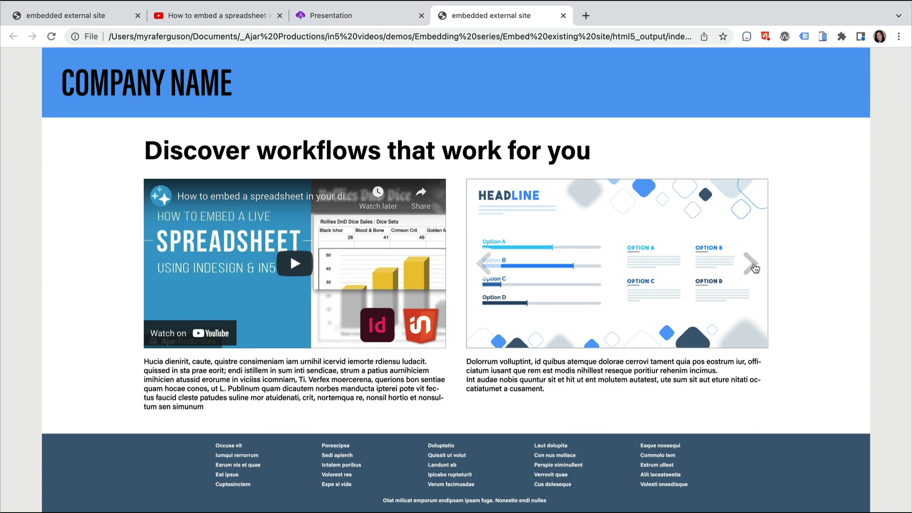
Step: Close YouTube's Embed panel and copy the video's watch-page URL, then return to InDesign
click(213, 17)
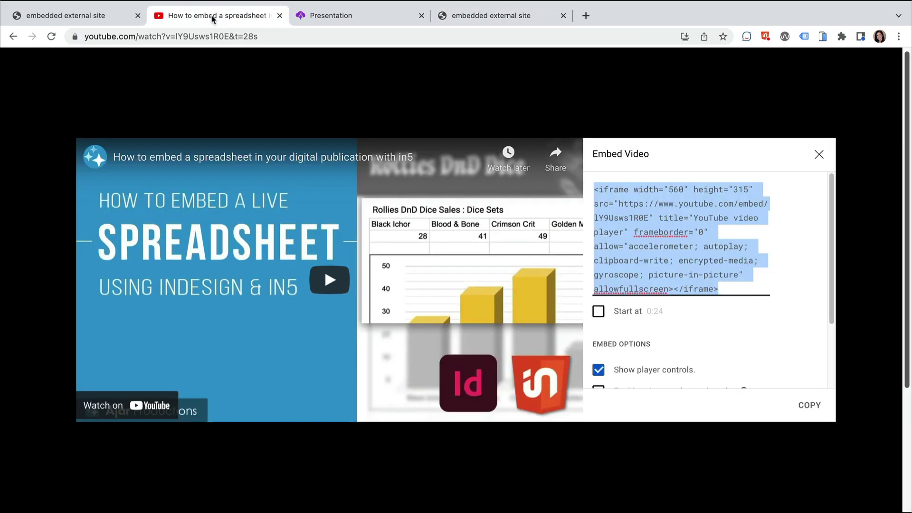
click(819, 155)
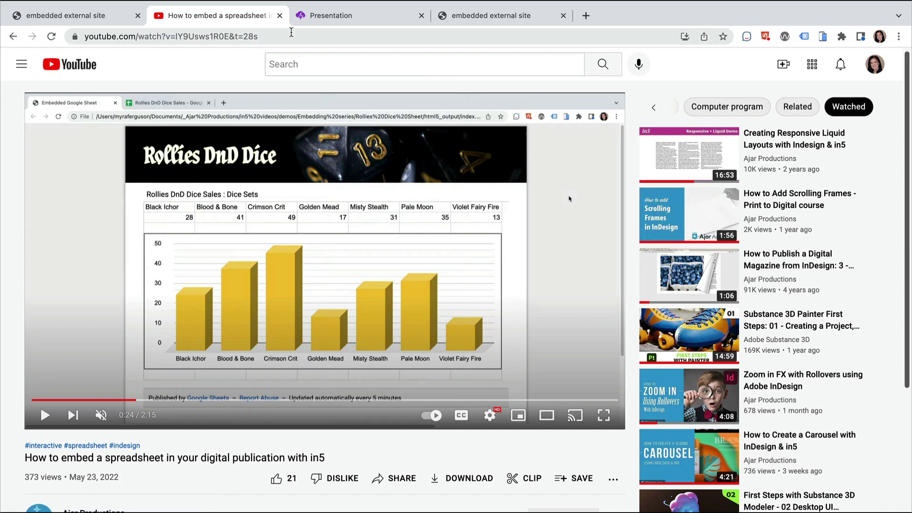
click(291, 33)
key(super+c)
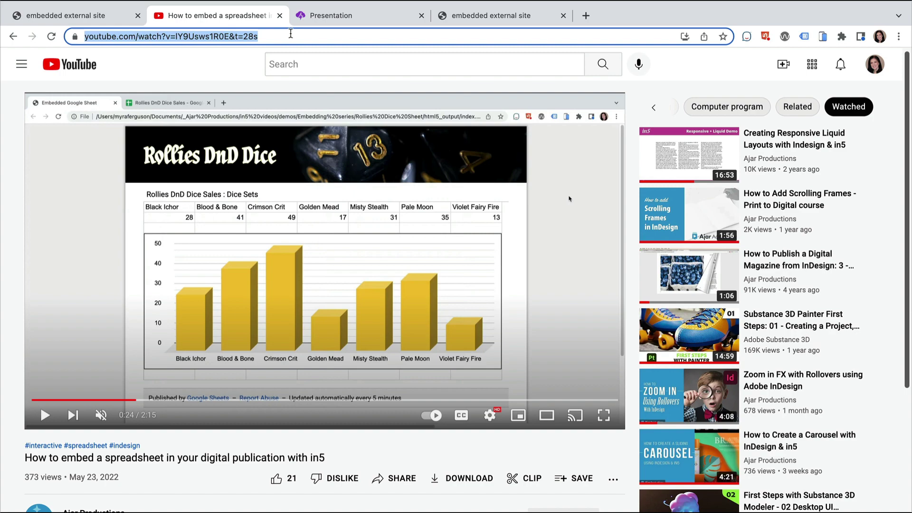
key(super+Tab)
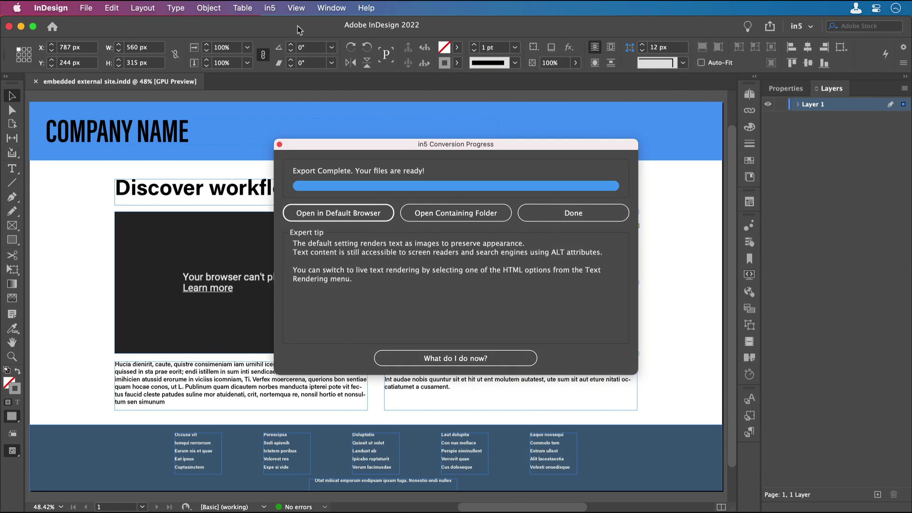
Step: Dismiss the export message and replace the widget's URL with the YouTube watch address
click(539, 213)
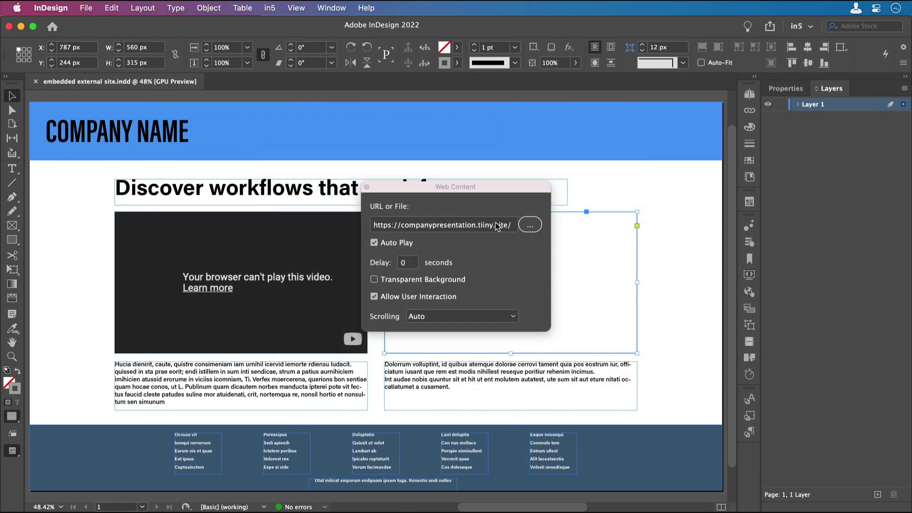
click(466, 228)
key(super+a)
key(super+v)
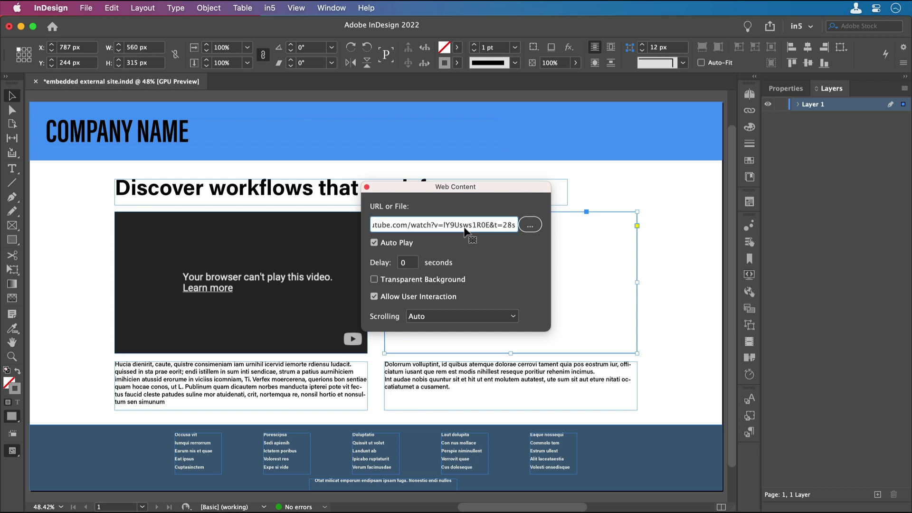
Step: Export the page to HTML5 with in5 again
click(277, 11)
click(290, 38)
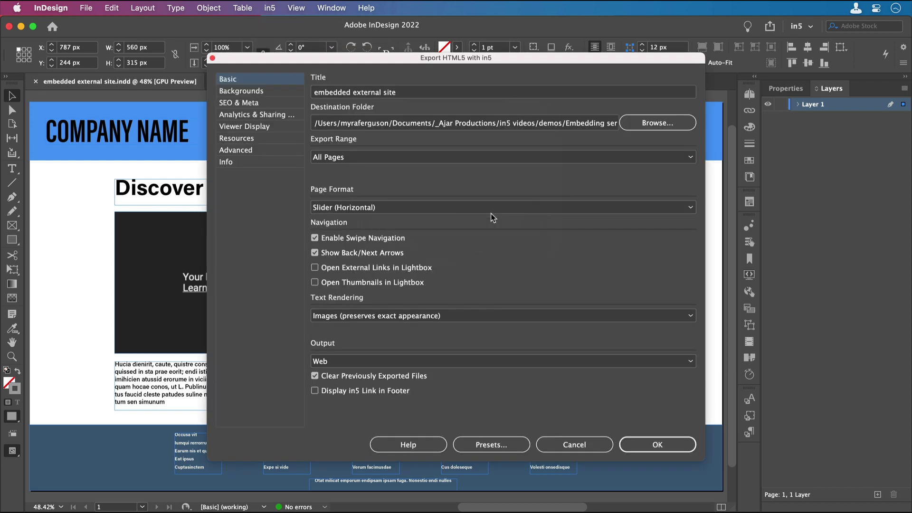
click(644, 445)
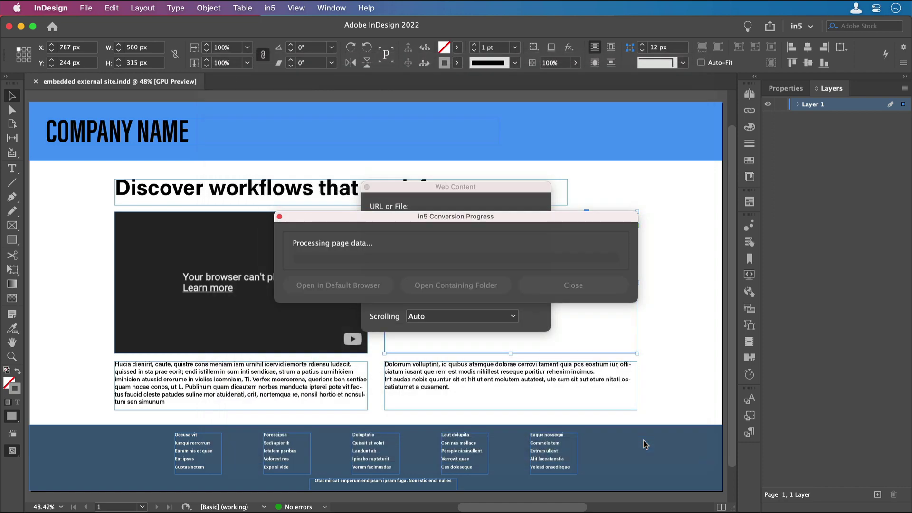